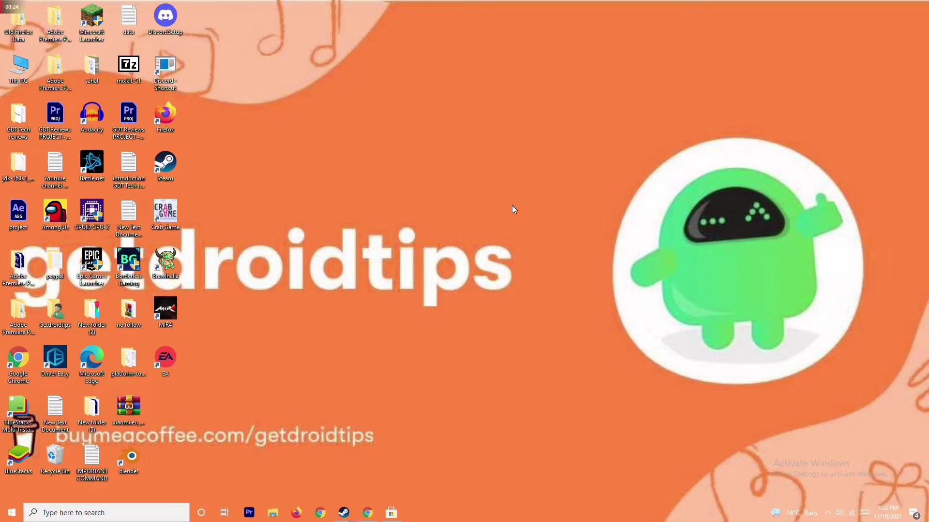
- Open Device Manager from This PC's properties and expand the Display adapters category
{"action": "right_click", "coordinate": [22, 83]}
{"action": "left_click", "coordinate": [67, 193]}
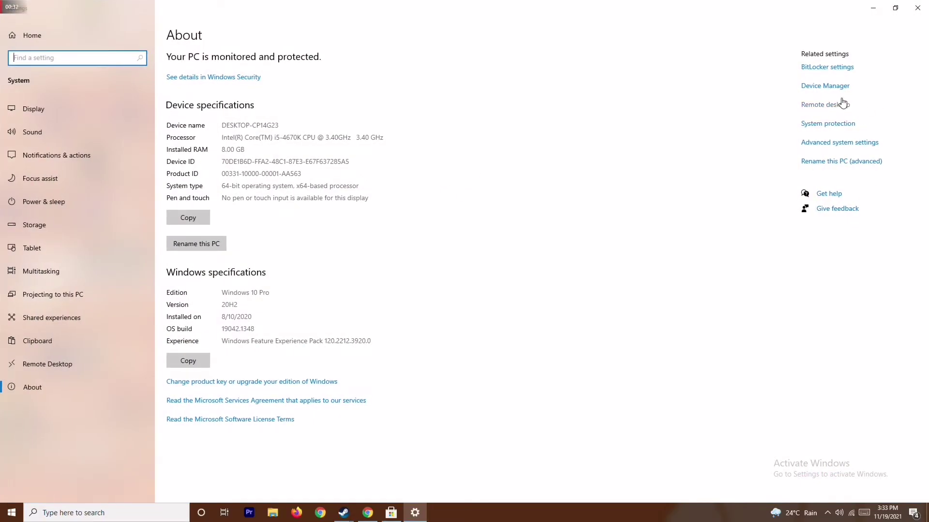
{"action": "left_click", "coordinate": [829, 86]}
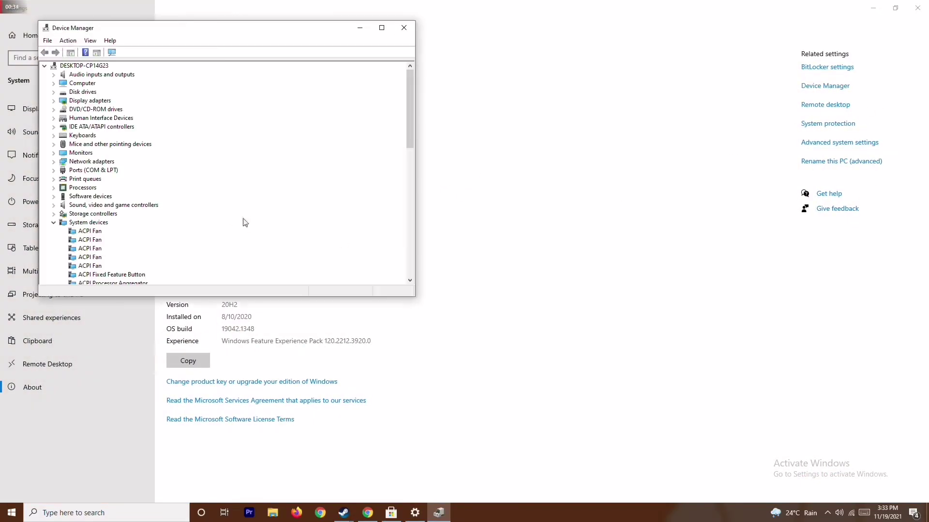
{"action": "left_click", "coordinate": [54, 102]}
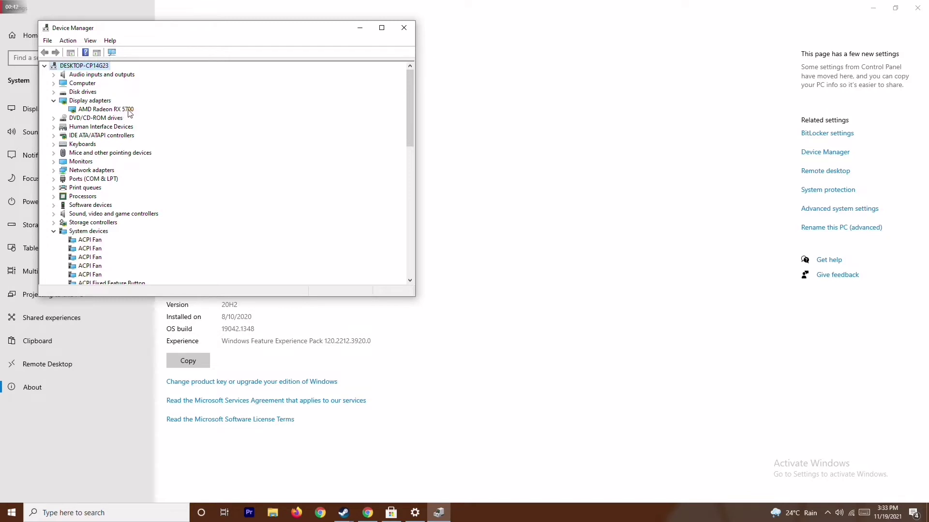
- Run an automatic driver update search for the AMD Radeon RX 5700 and close the update wizard
{"action": "right_click", "coordinate": [130, 112]}
{"action": "left_click", "coordinate": [157, 116]}
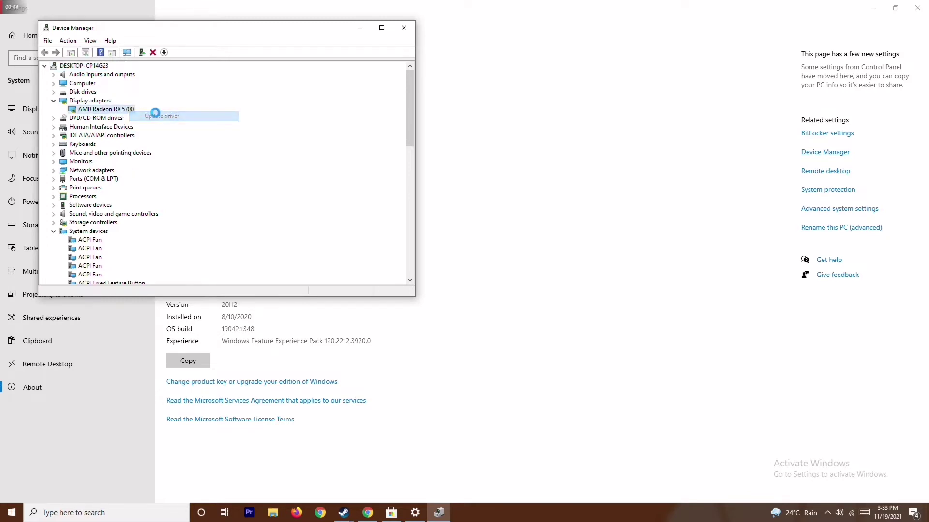
{"action": "left_click", "coordinate": [176, 142]}
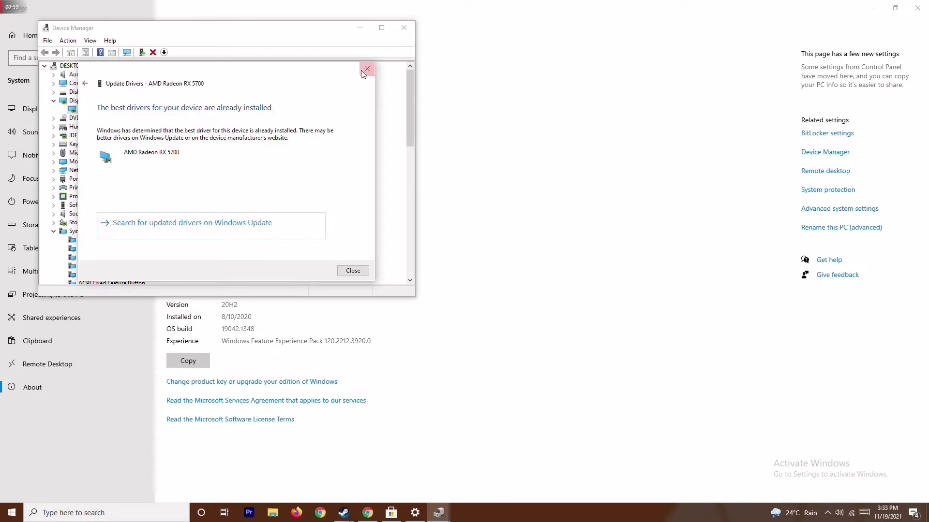
{"action": "left_click", "coordinate": [366, 71]}
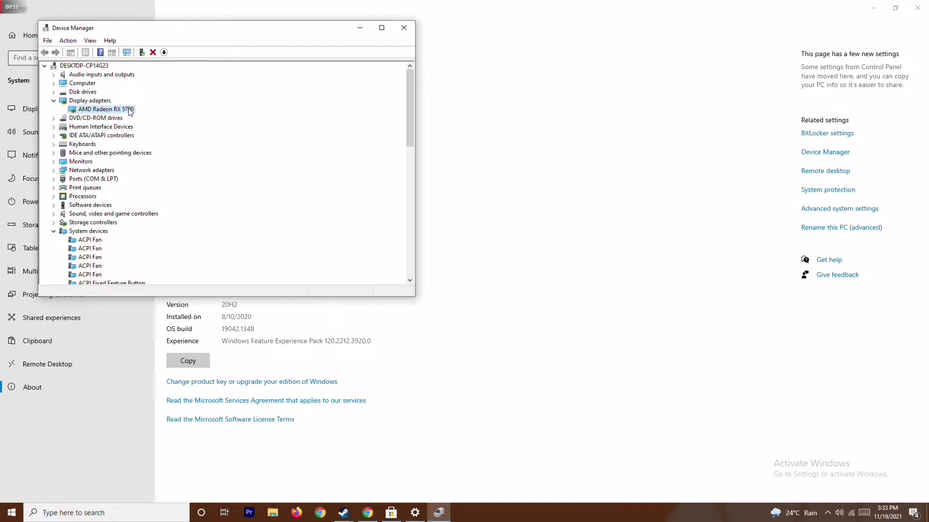
- Collapse the Display adapters and System devices categories, and close Device Manager and the About settings window
{"action": "left_click", "coordinate": [54, 101]}
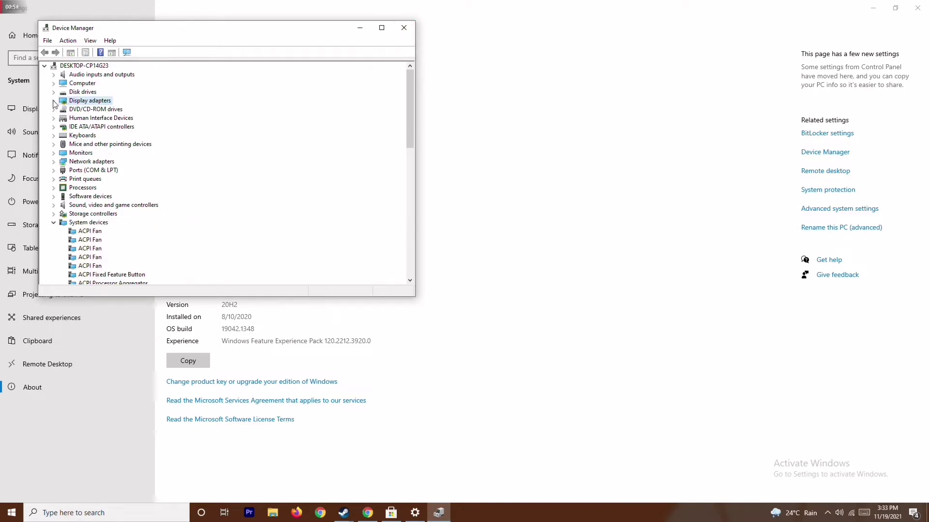
{"action": "left_click", "coordinate": [54, 223]}
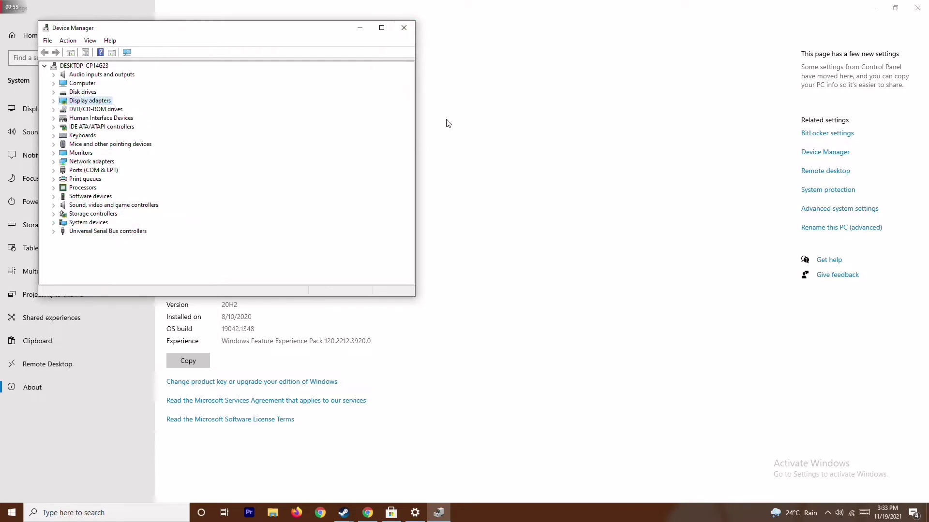
{"action": "left_click", "coordinate": [404, 28]}
{"action": "left_click", "coordinate": [917, 8]}
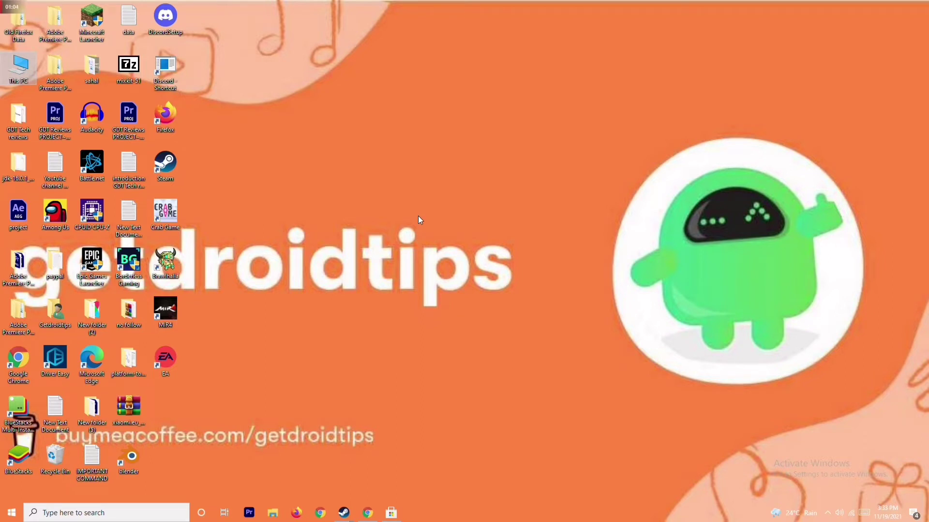
- Search Windows for the Settings app and open its Update & Security section
{"action": "left_click", "coordinate": [112, 514]}
{"action": "type", "text": "sett"}
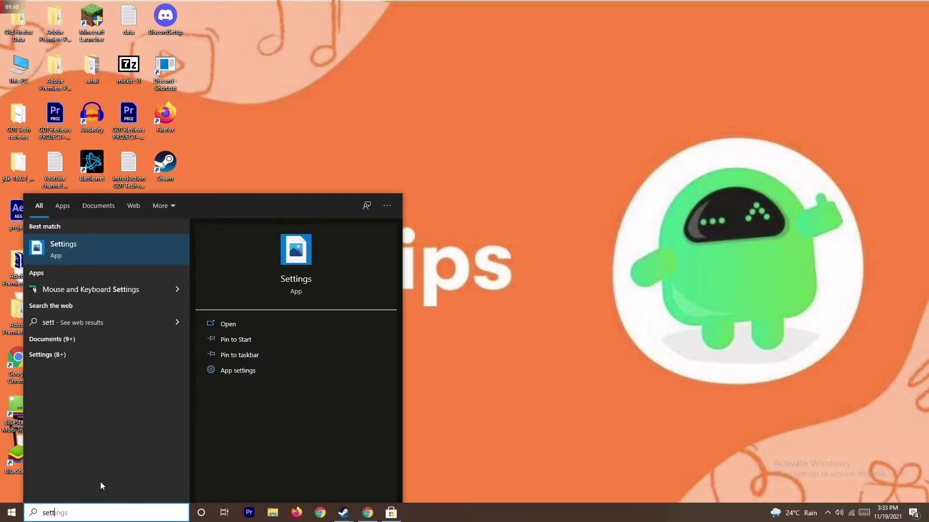
{"action": "left_click", "coordinate": [131, 250]}
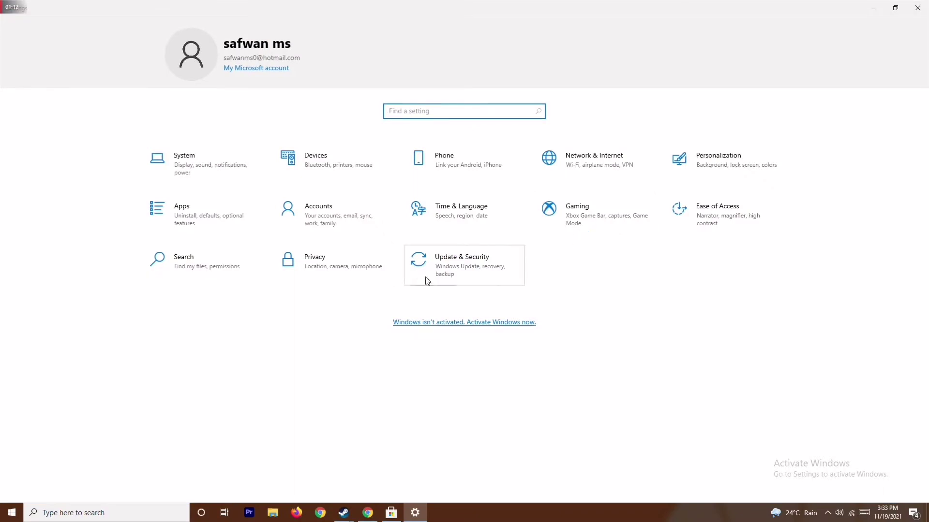
{"action": "left_click", "coordinate": [473, 261]}
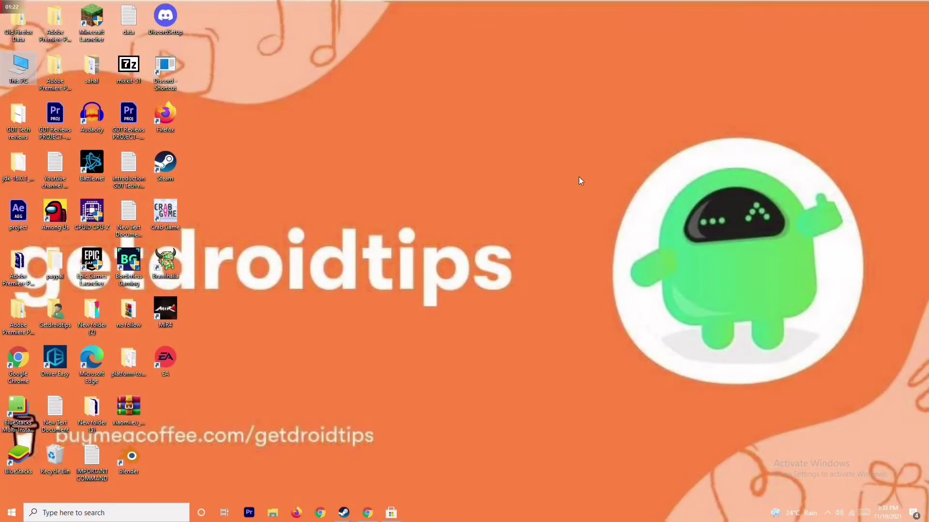
- End the Microsoft Store task in Task Manager and close Task Manager
{"action": "right_click", "coordinate": [567, 174]}
{"action": "left_click", "coordinate": [509, 221]}
{"action": "right_click", "coordinate": [491, 514]}
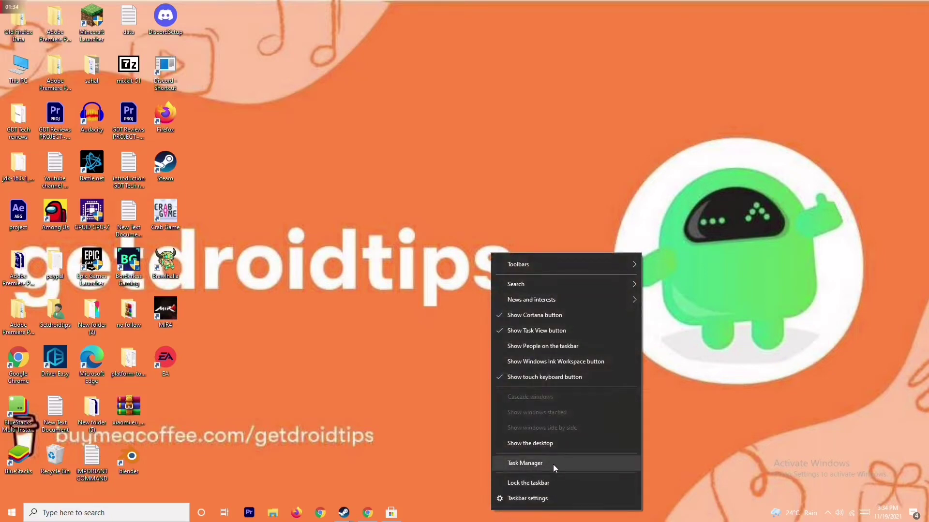
{"action": "left_click", "coordinate": [553, 465]}
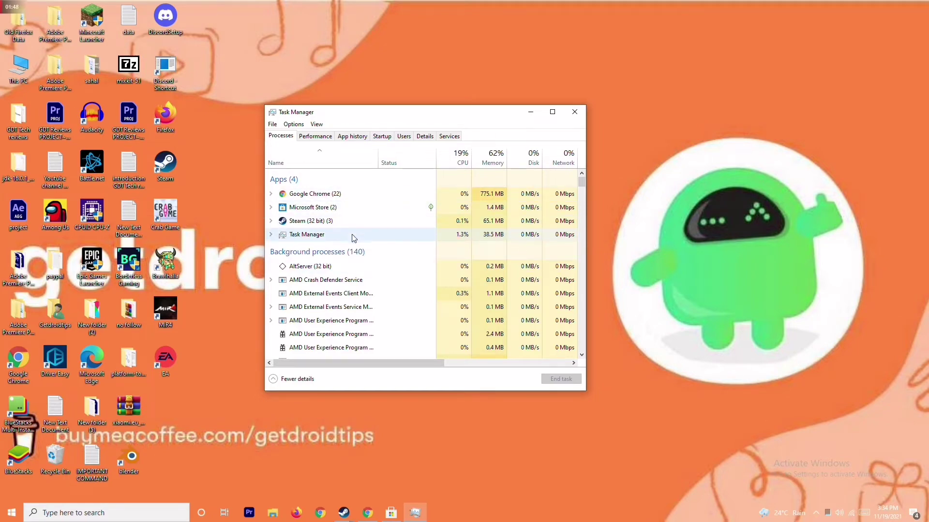
{"action": "left_click", "coordinate": [361, 207]}
{"action": "right_click", "coordinate": [395, 209]}
{"action": "left_click", "coordinate": [427, 246]}
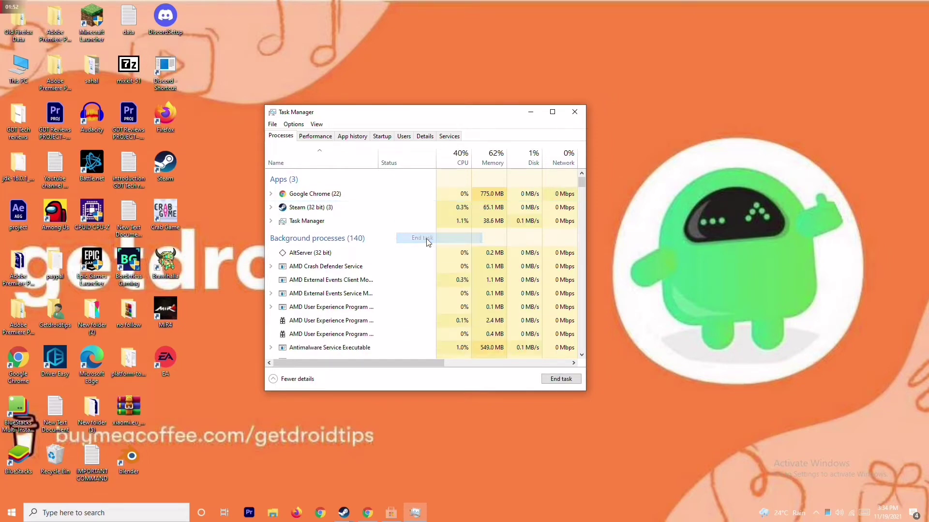
{"action": "left_click", "coordinate": [577, 113]}
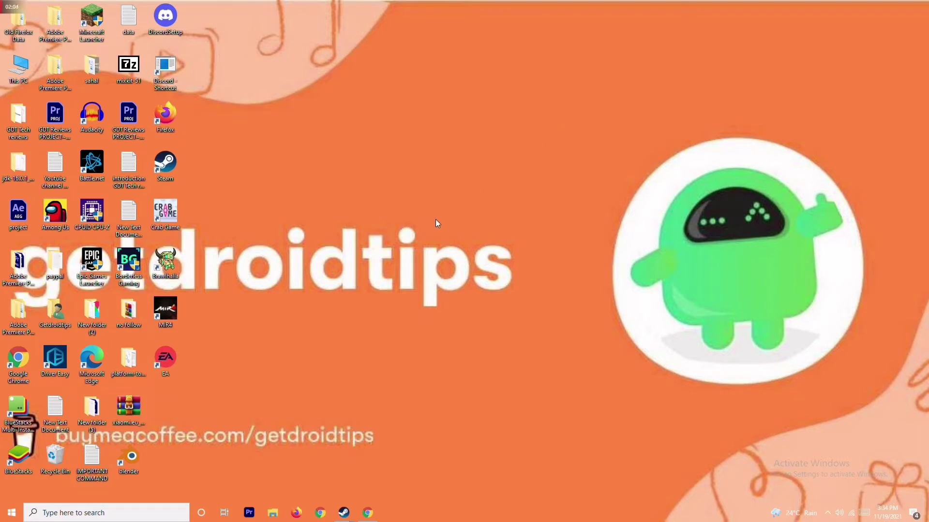
- View the properties of the Crab Game desktop shortcut and close them unchanged
{"action": "right_click", "coordinate": [170, 225]}
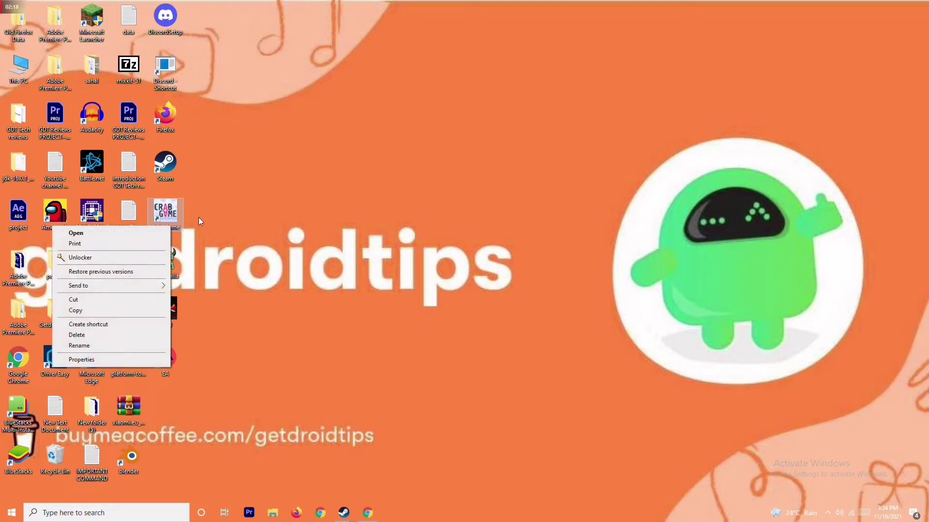
{"action": "left_click", "coordinate": [175, 211]}
{"action": "right_click", "coordinate": [177, 215]}
{"action": "left_click", "coordinate": [240, 225]}
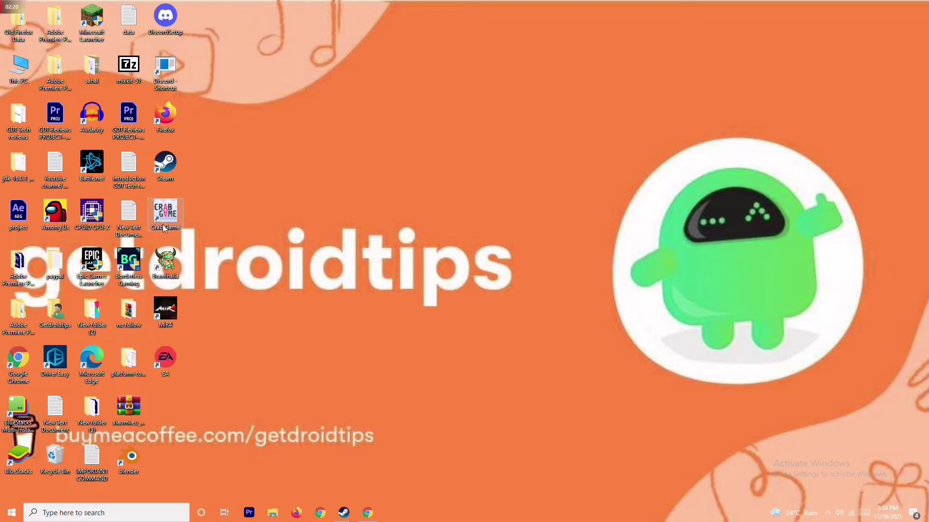
{"action": "right_click", "coordinate": [163, 227]}
{"action": "left_click", "coordinate": [121, 362]}
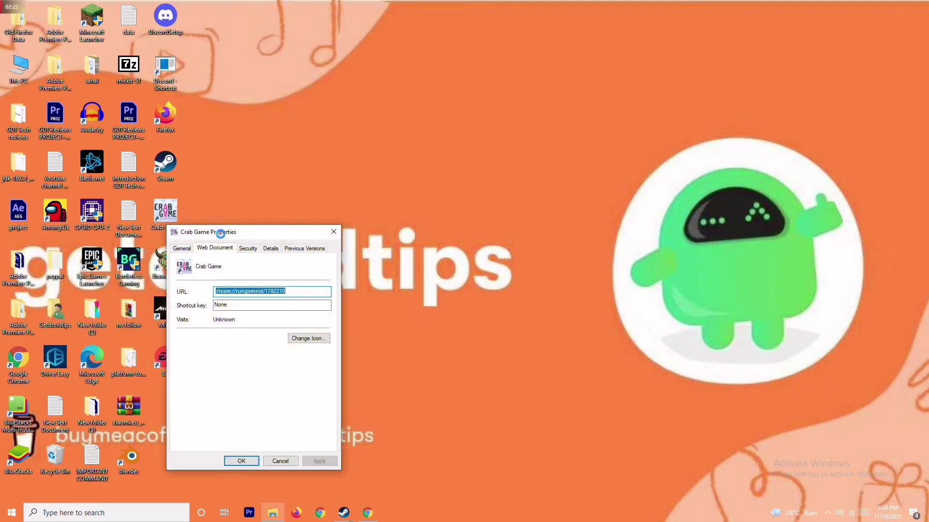
{"action": "left_click", "coordinate": [334, 231]}
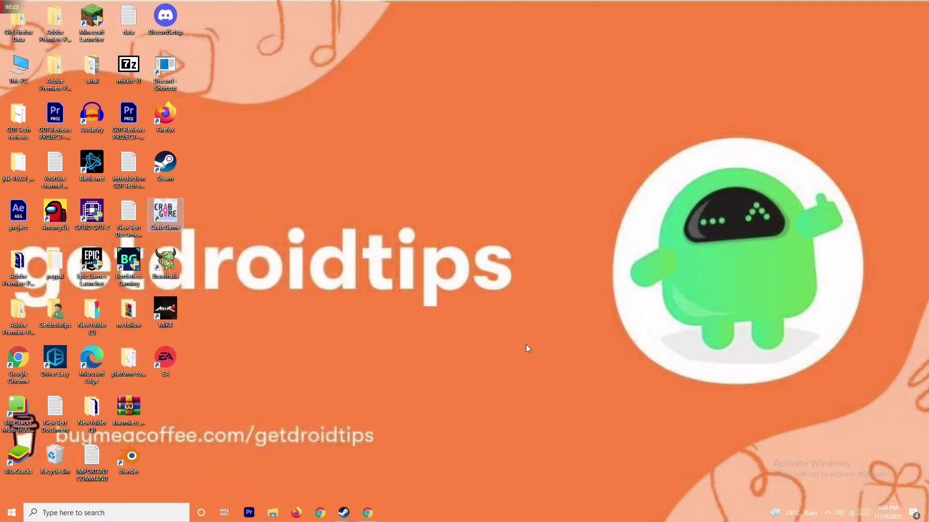
- Switch to Steam and browse to Crab Game's installation folder from the Local Files section of its properties
{"action": "mouse_move", "coordinate": [343, 516]}
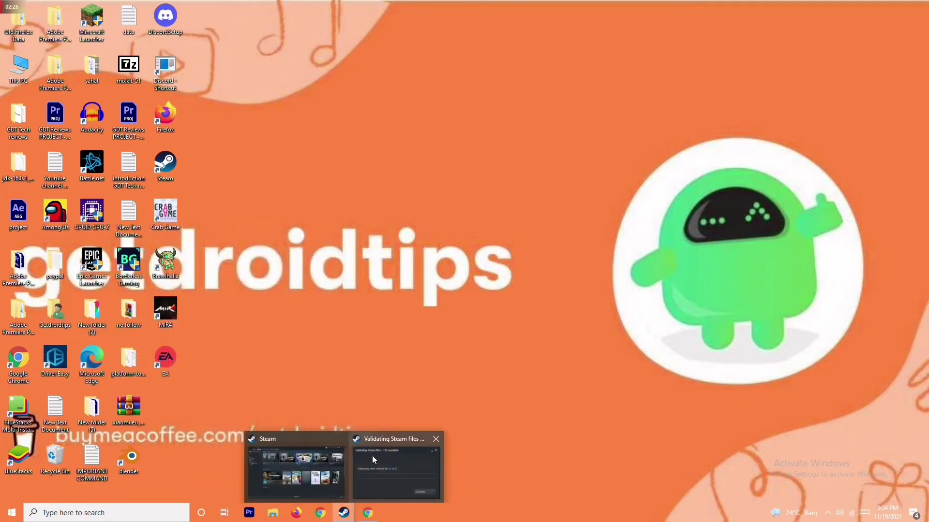
{"action": "left_click", "coordinate": [321, 462]}
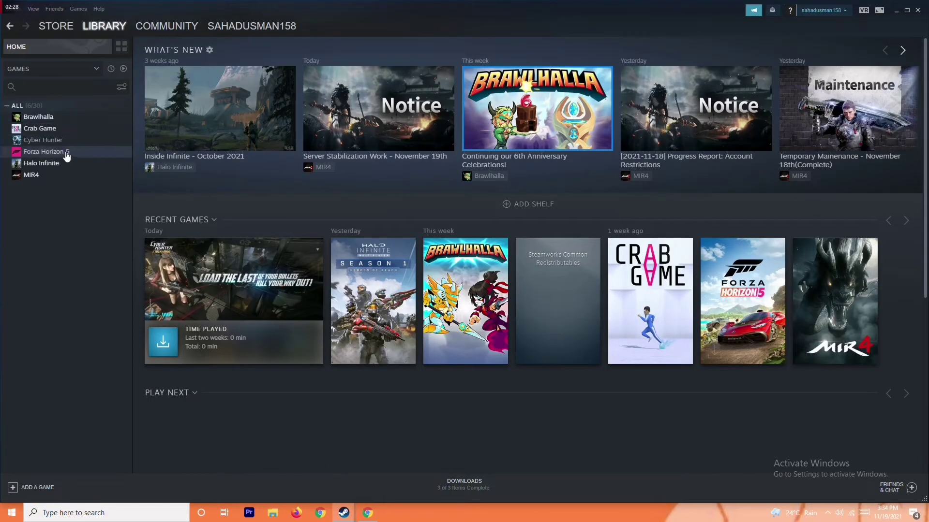
{"action": "right_click", "coordinate": [90, 131]}
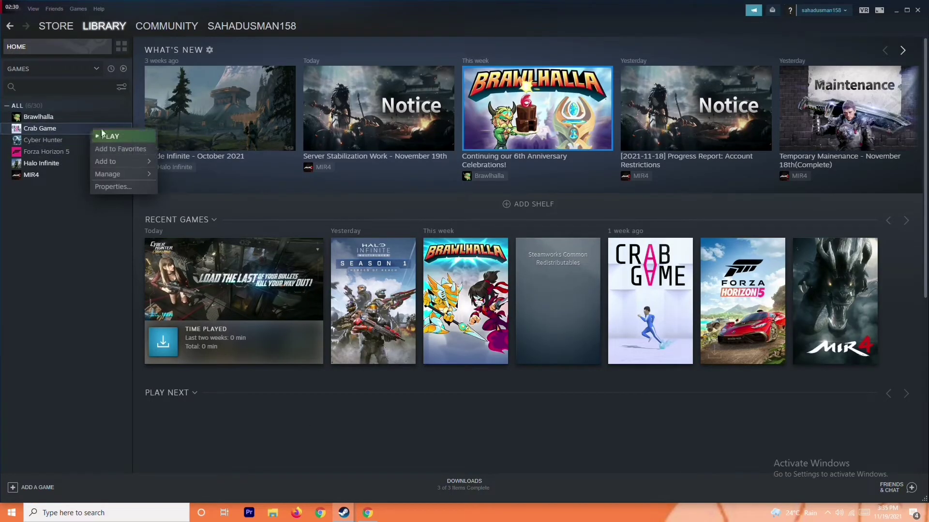
{"action": "left_click", "coordinate": [112, 187]}
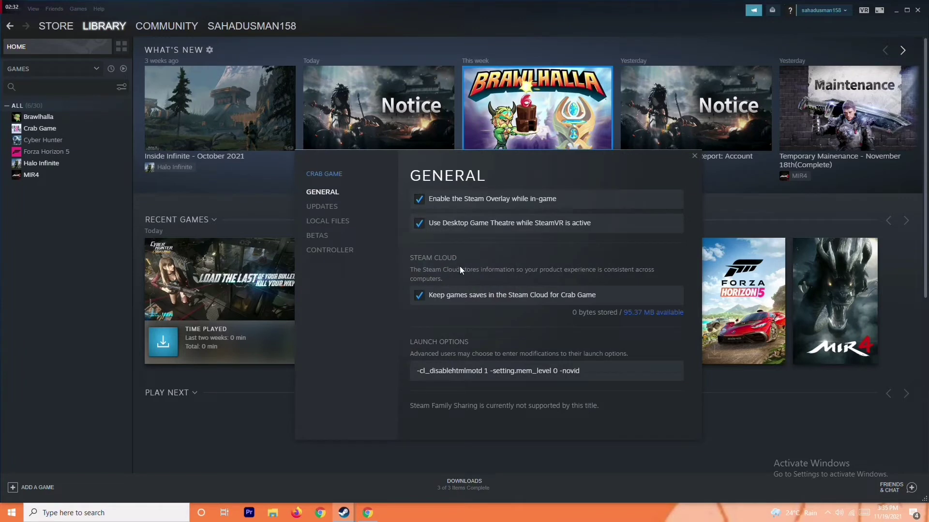
{"action": "left_click", "coordinate": [352, 222]}
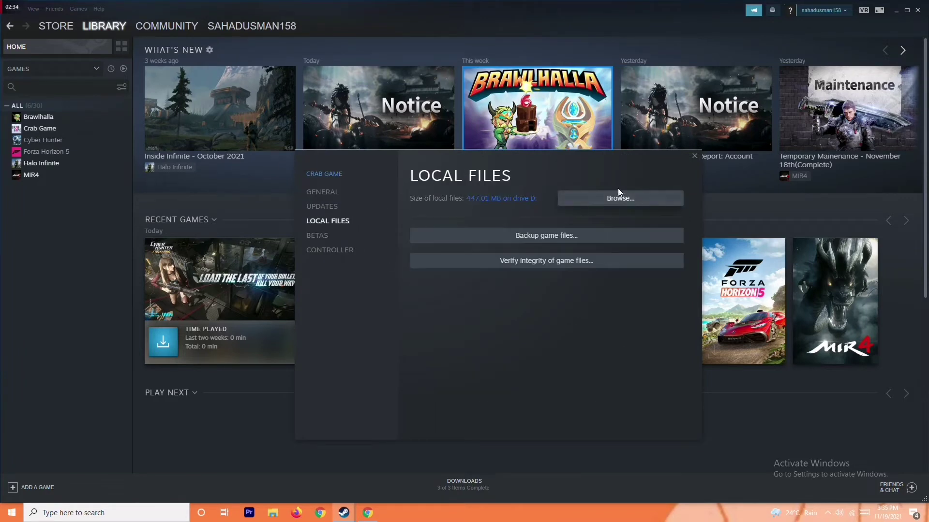
{"action": "left_click", "coordinate": [619, 194]}
{"action": "left_click", "coordinate": [207, 269]}
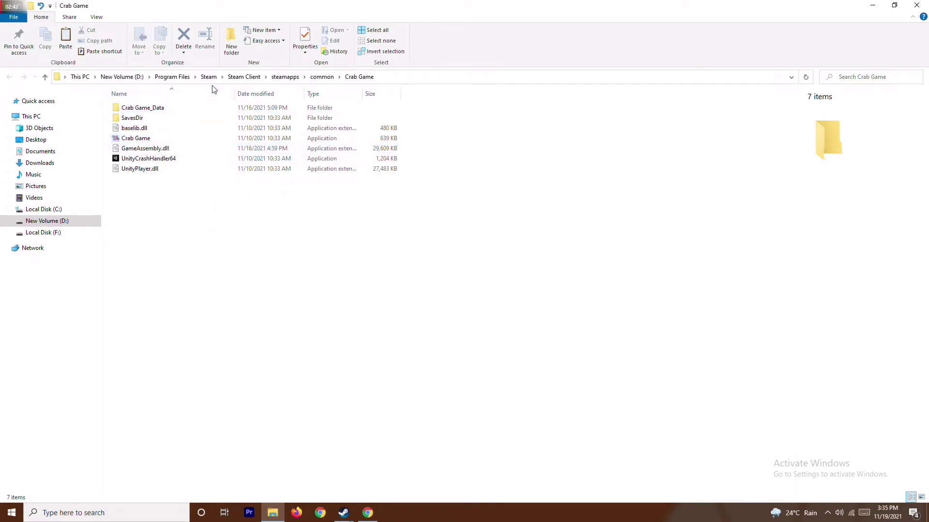
- Look up the Run as administrator option for the Crab Game application file without launching it
{"action": "left_click", "coordinate": [148, 140]}
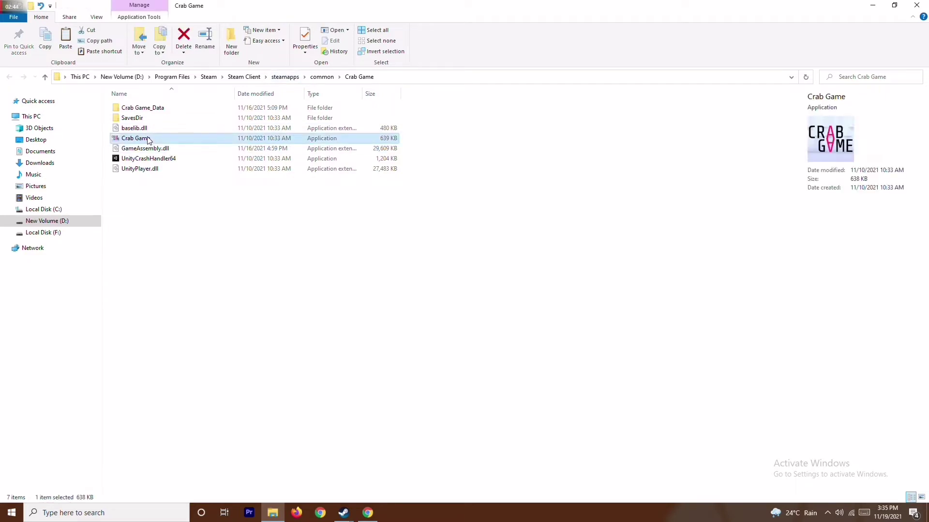
{"action": "right_click", "coordinate": [148, 141]}
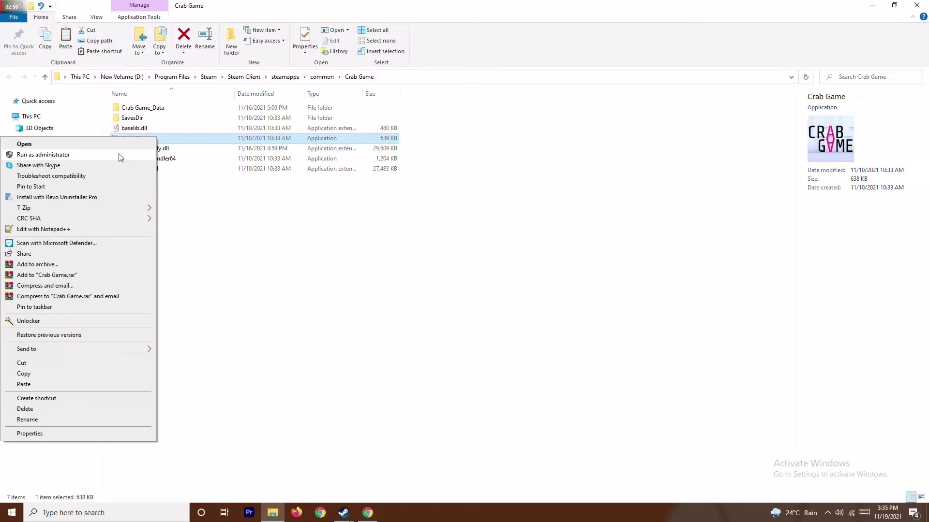
{"action": "left_click", "coordinate": [300, 234]}
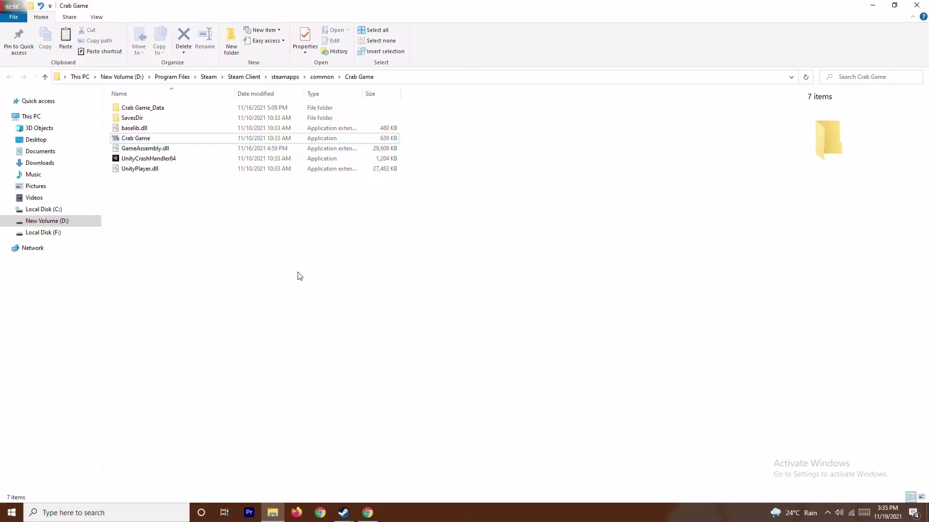
- Close the Crab Game folder, minimize the Steam library and close the game's properties window
{"action": "left_click", "coordinate": [918, 5]}
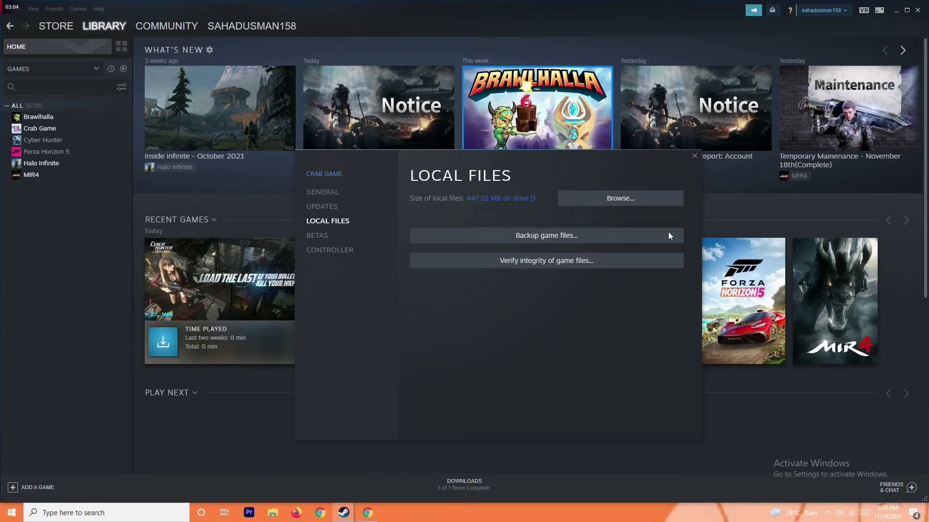
{"action": "left_click", "coordinate": [895, 11]}
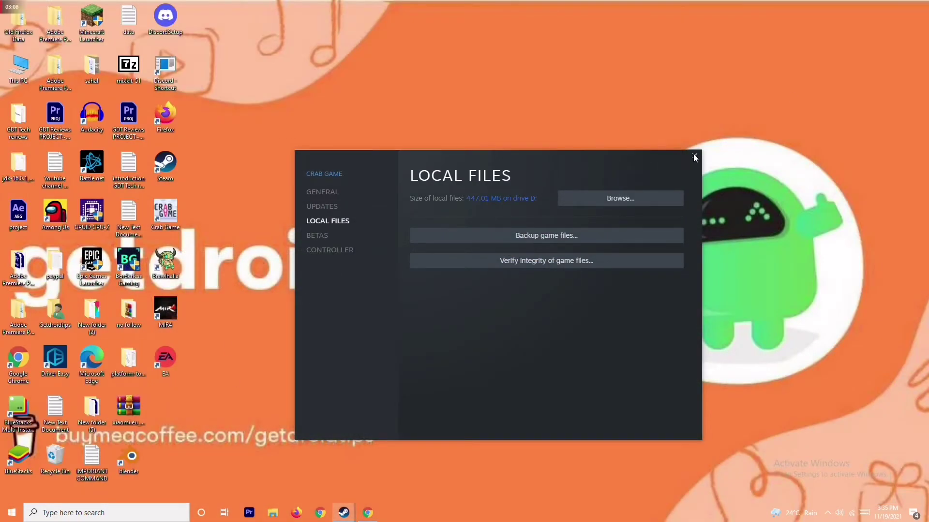
{"action": "left_click", "coordinate": [695, 157]}
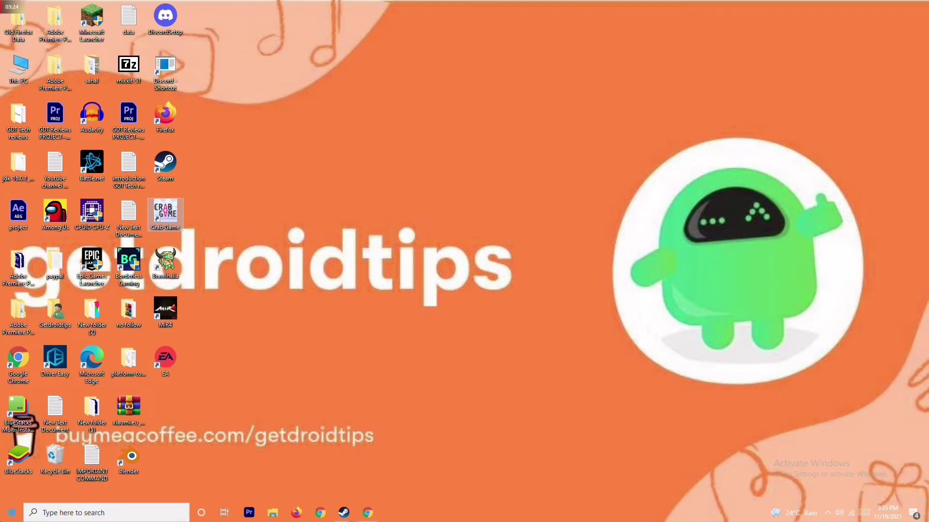
- Search Windows for "windows" and open Windows Defender Firewall from the results
{"action": "left_click", "coordinate": [86, 514]}
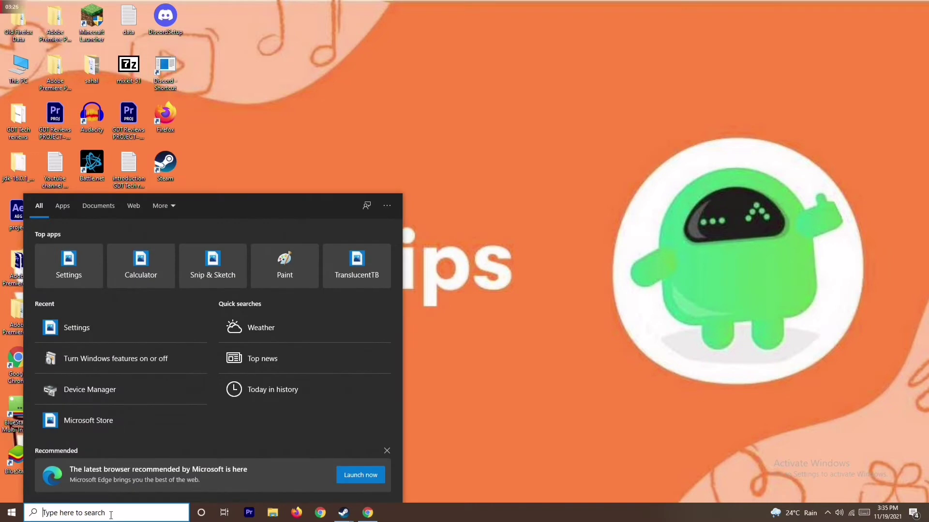
{"action": "type", "text": "wi"}
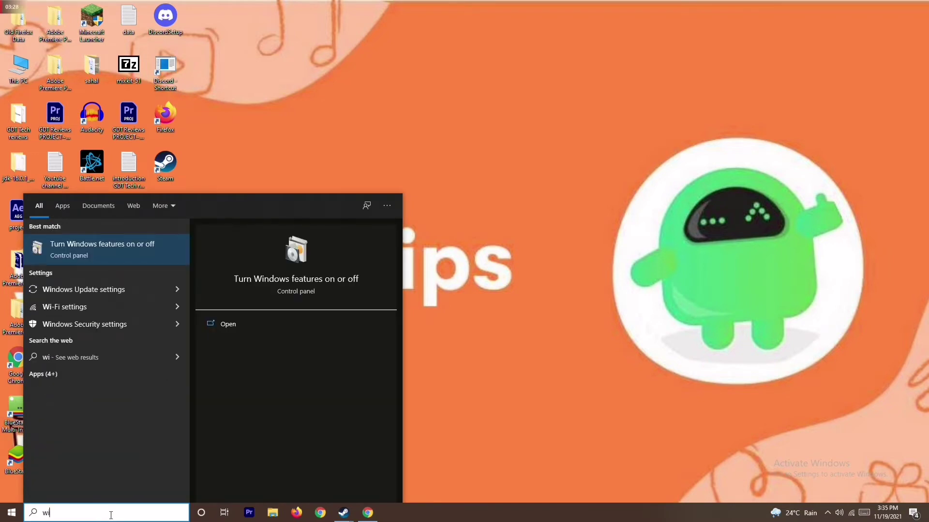
{"action": "type", "text": "ndows"}
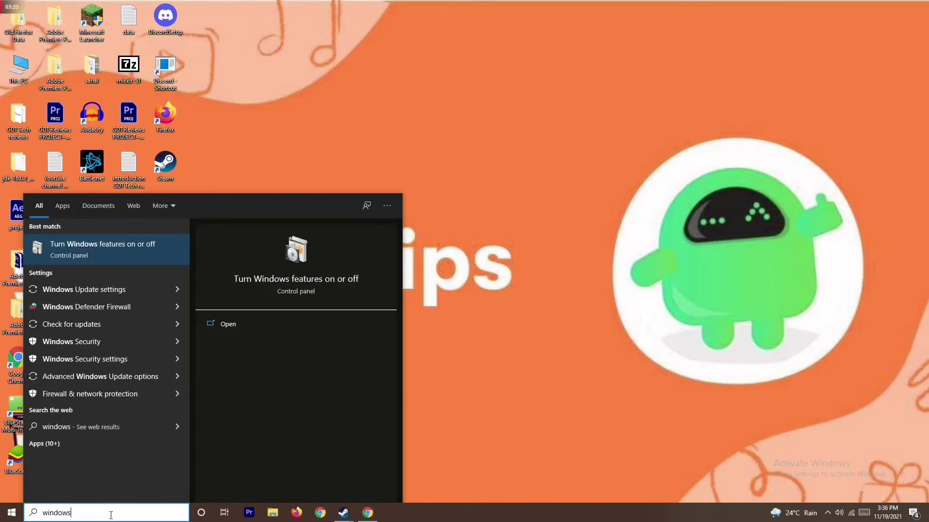
{"action": "left_click", "coordinate": [129, 308]}
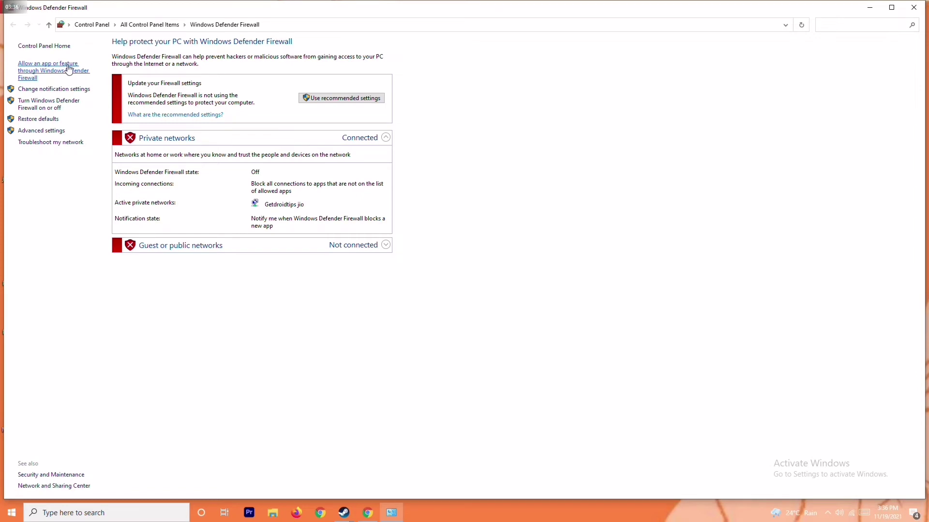
- Try the on and off options for the private network firewall and close the customization window without applying changes
{"action": "left_click", "coordinate": [54, 104]}
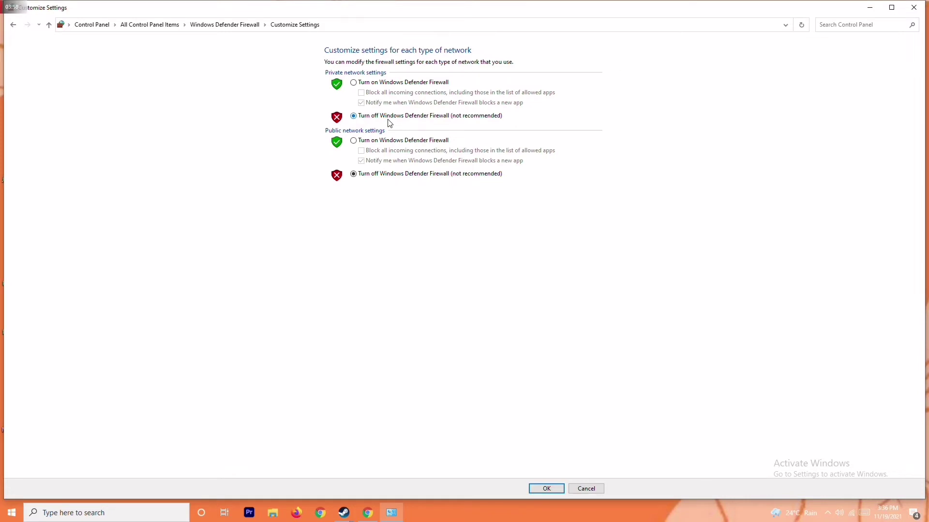
{"action": "left_click", "coordinate": [369, 83]}
{"action": "left_click", "coordinate": [379, 119]}
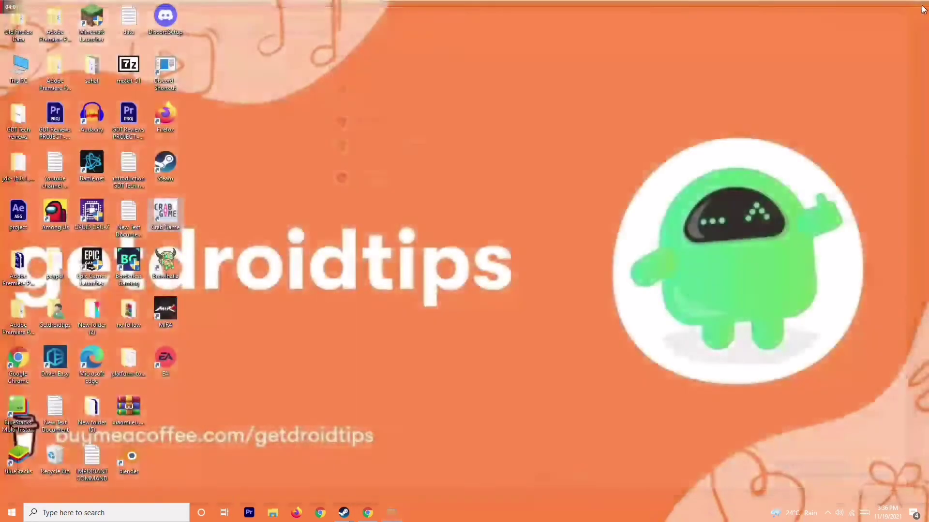
{"action": "left_click", "coordinate": [914, 7]}
{"action": "left_click", "coordinate": [12, 512]}
{"action": "left_click", "coordinate": [11, 491]}
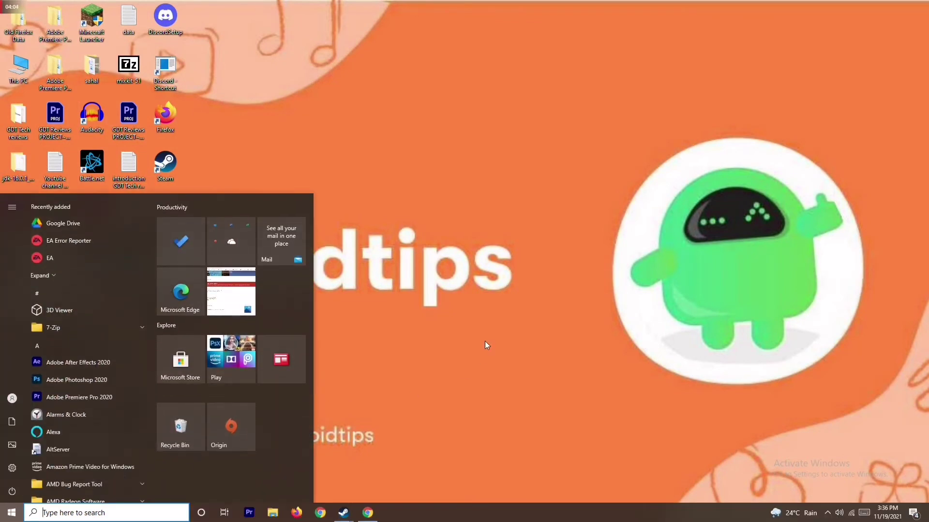
{"action": "left_click", "coordinate": [485, 341]}
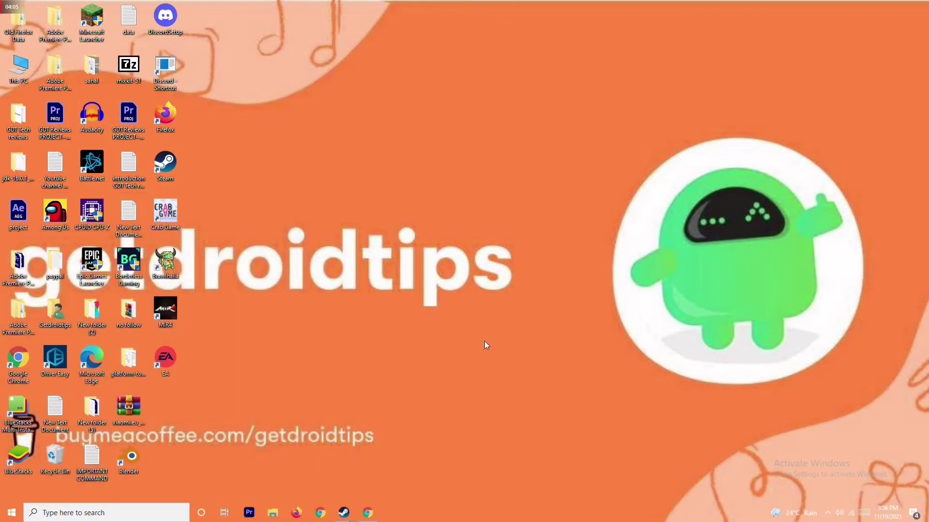
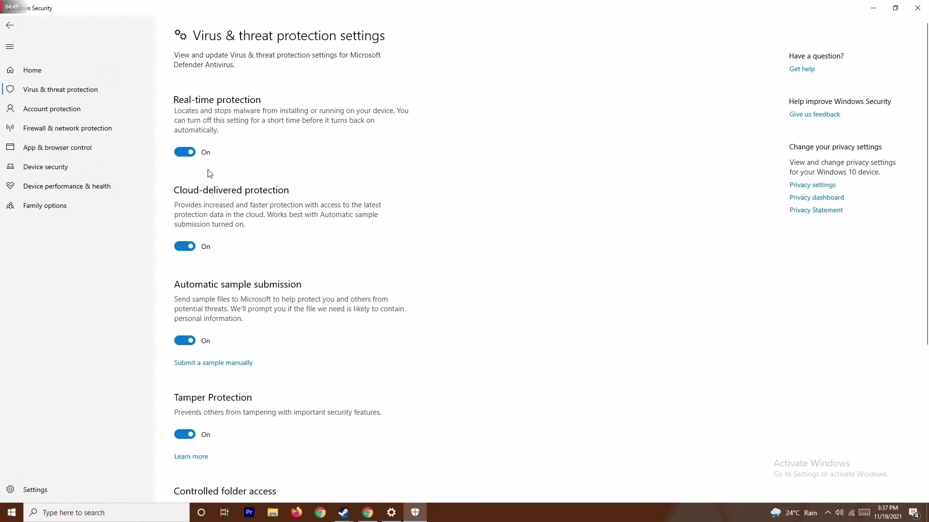
- Turn off real-time protection in the Virus & threat protection settings, allow the change, and close Windows Security and Settings
{"action": "left_click", "coordinate": [185, 152]}
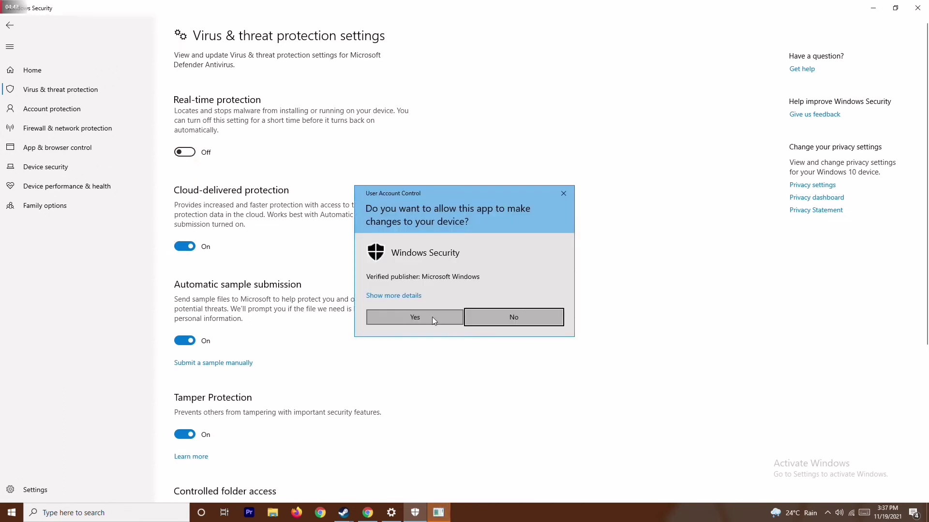
{"action": "left_click", "coordinate": [431, 317]}
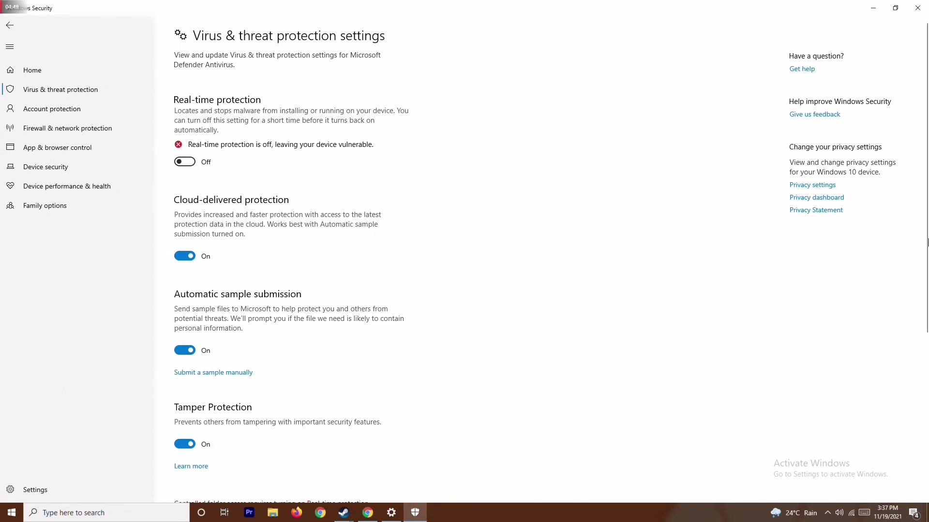
{"action": "left_click", "coordinate": [918, 7]}
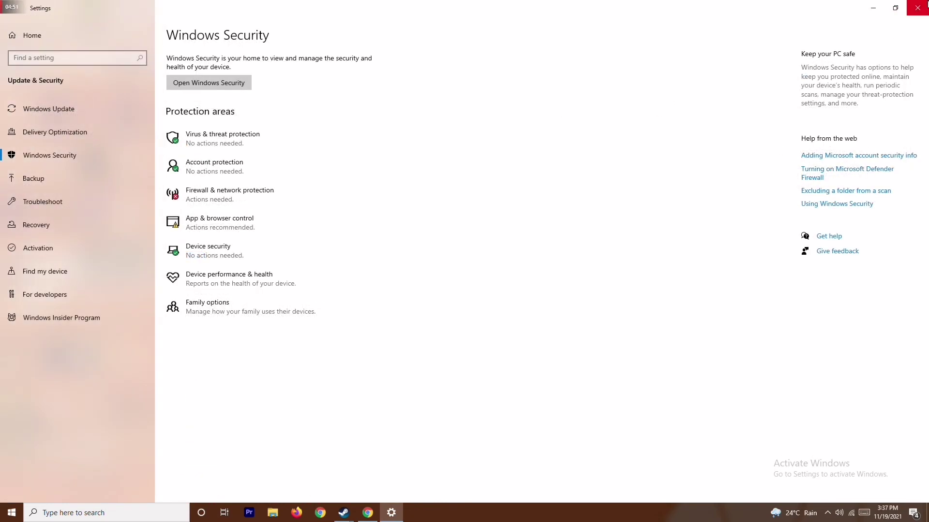
{"action": "left_click", "coordinate": [924, 3]}
{"action": "right_click", "coordinate": [373, 223]}
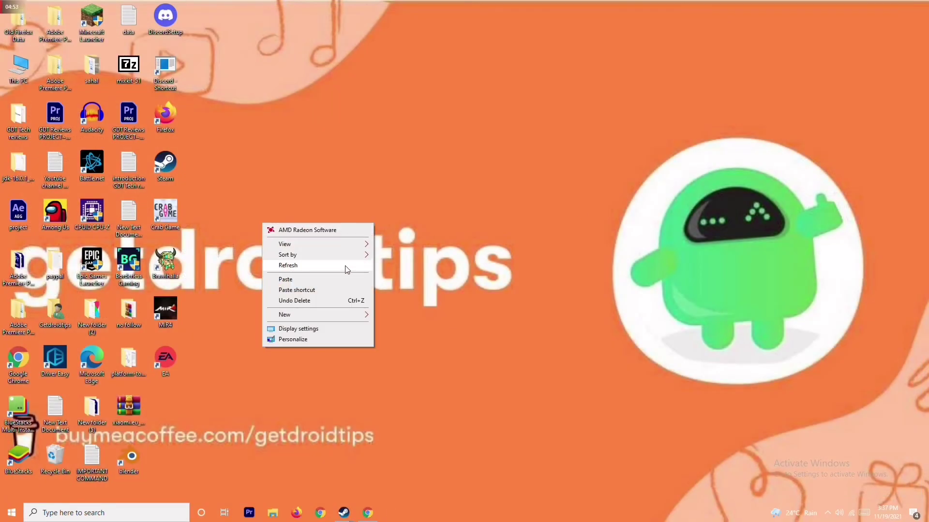
{"action": "left_click", "coordinate": [347, 270]}
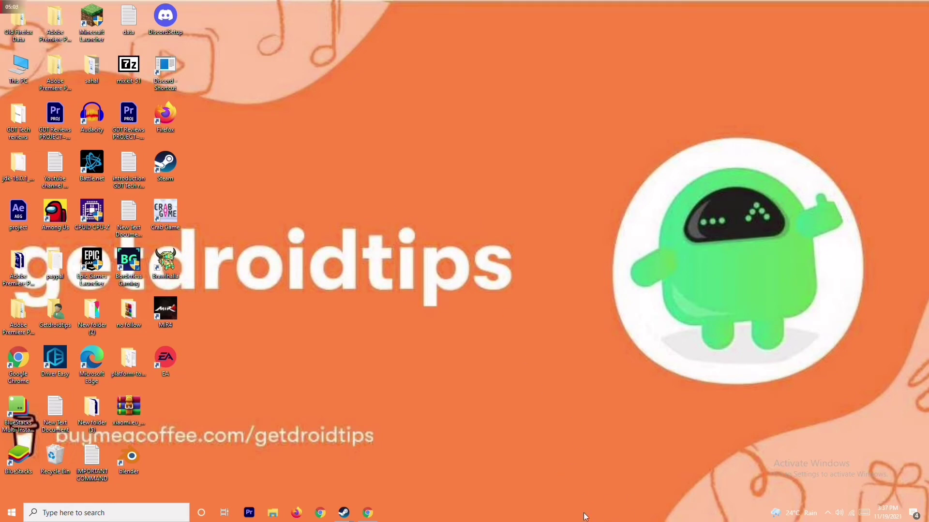
{"action": "right_click", "coordinate": [613, 517]}
{"action": "left_click", "coordinate": [383, 211]}
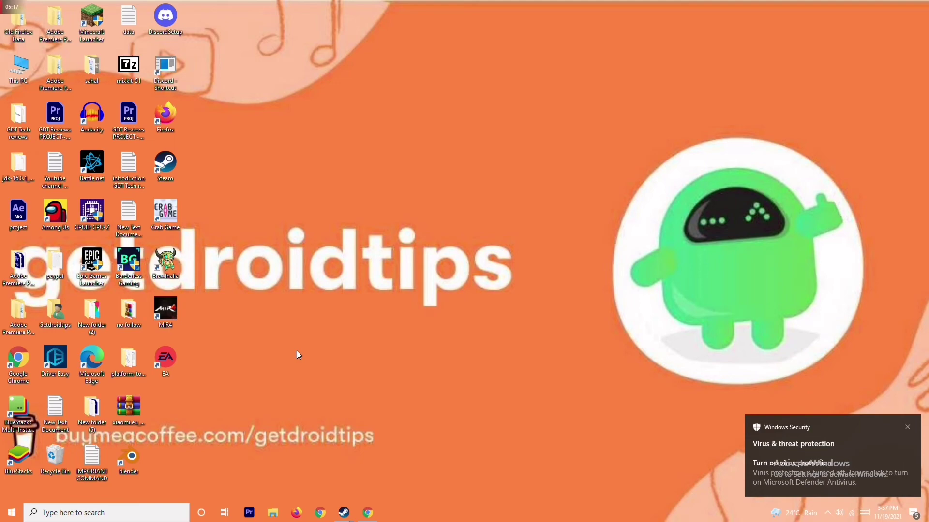
- Switch to the Steam library
{"action": "mouse_move", "coordinate": [342, 511]}
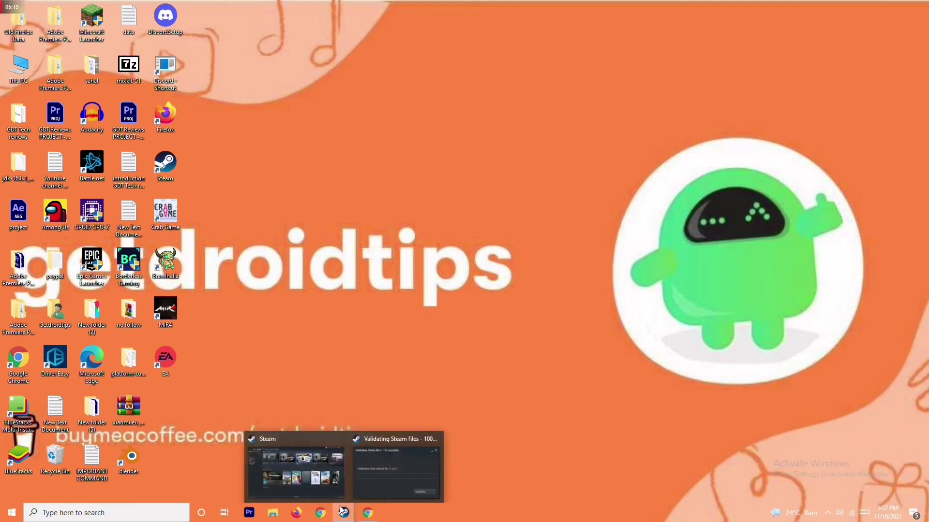
{"action": "left_click", "coordinate": [323, 462]}
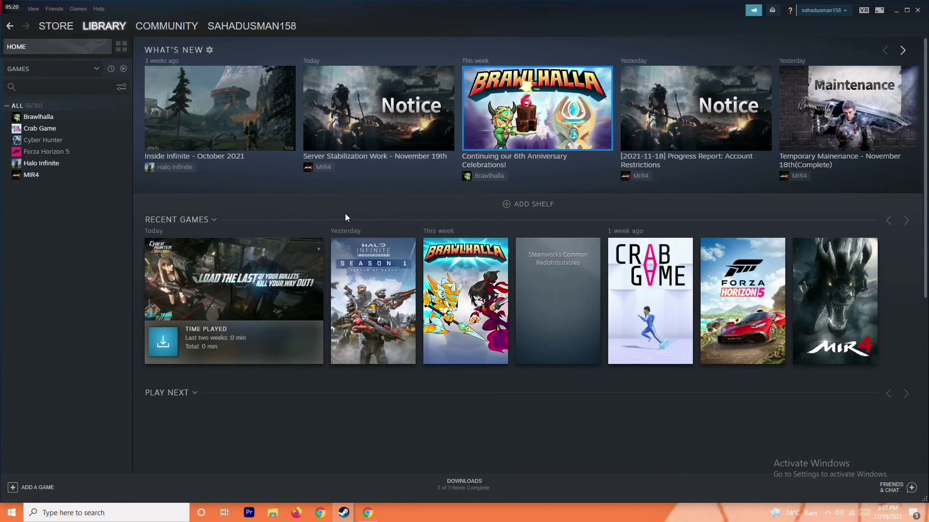
{"action": "right_click", "coordinate": [77, 153]}
{"action": "mouse_move", "coordinate": [101, 198]}
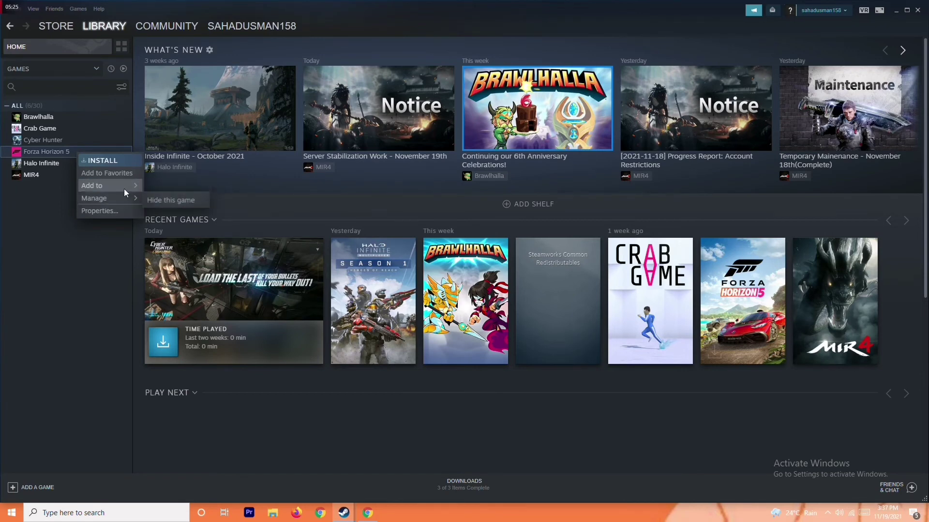
{"action": "left_click", "coordinate": [57, 234]}
{"action": "left_click", "coordinate": [73, 154]}
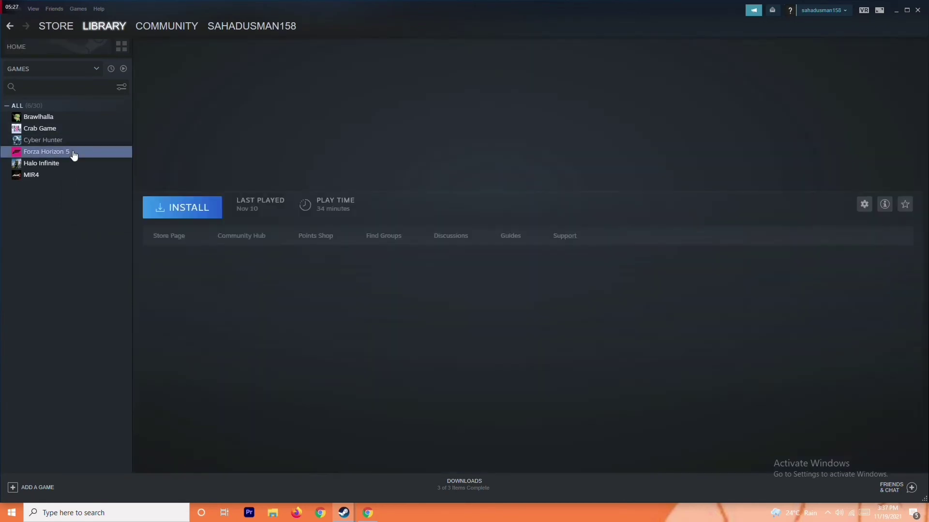
- Look up the Manage options for Crab Game, such as Uninstall, without choosing one, and minimize Steam
{"action": "left_click", "coordinate": [58, 129]}
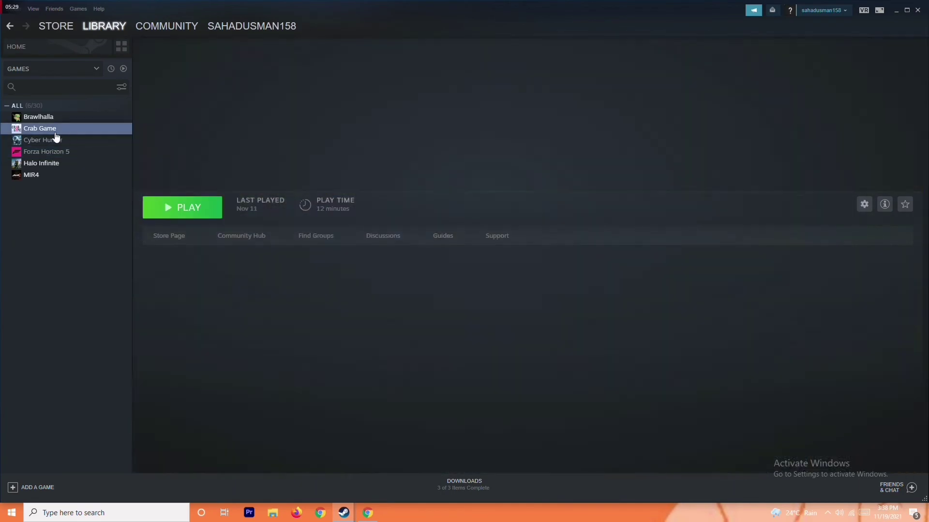
{"action": "right_click", "coordinate": [82, 134]}
{"action": "mouse_move", "coordinate": [109, 173]}
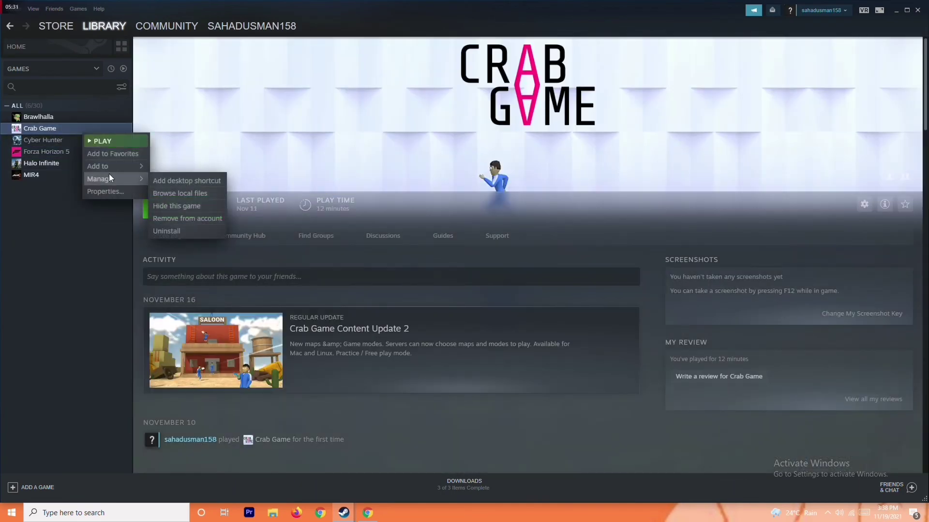
{"action": "left_click", "coordinate": [69, 271]}
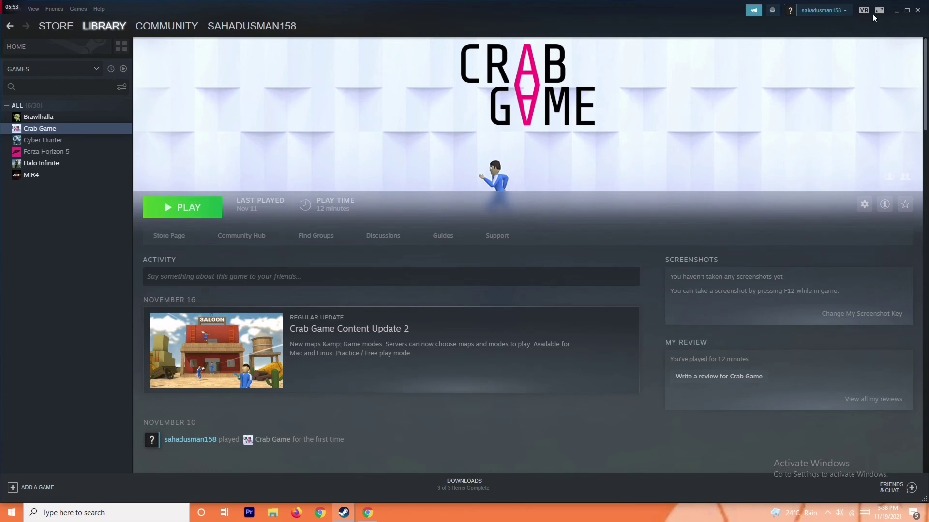
{"action": "left_click", "coordinate": [894, 13]}
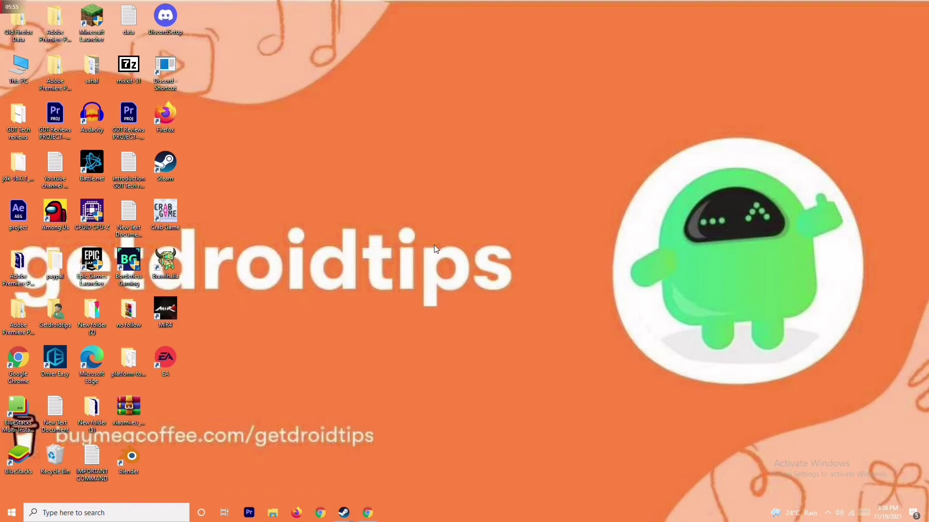